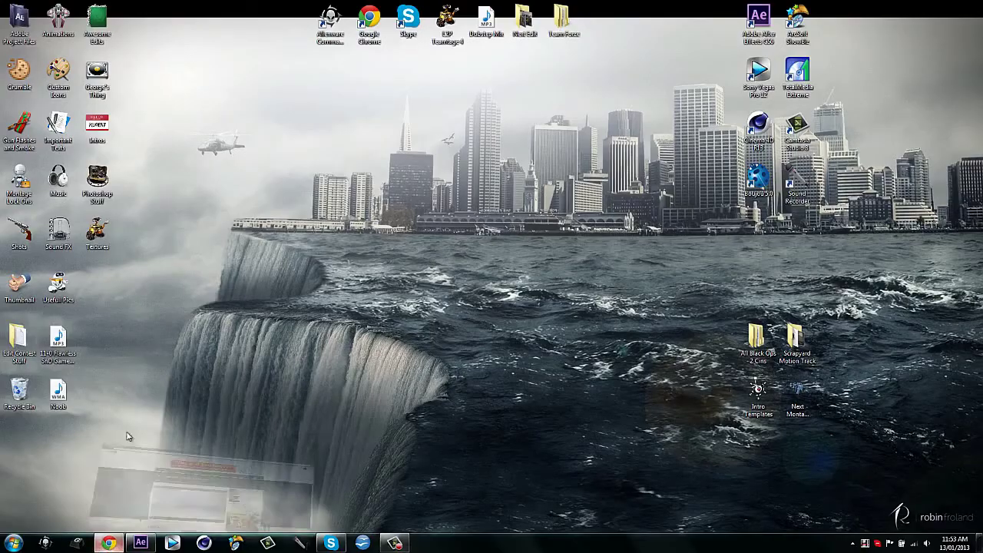
Step: Restore the Chrome window with the YouTube inbox in front of the Windows desktop
left_click(109, 543)
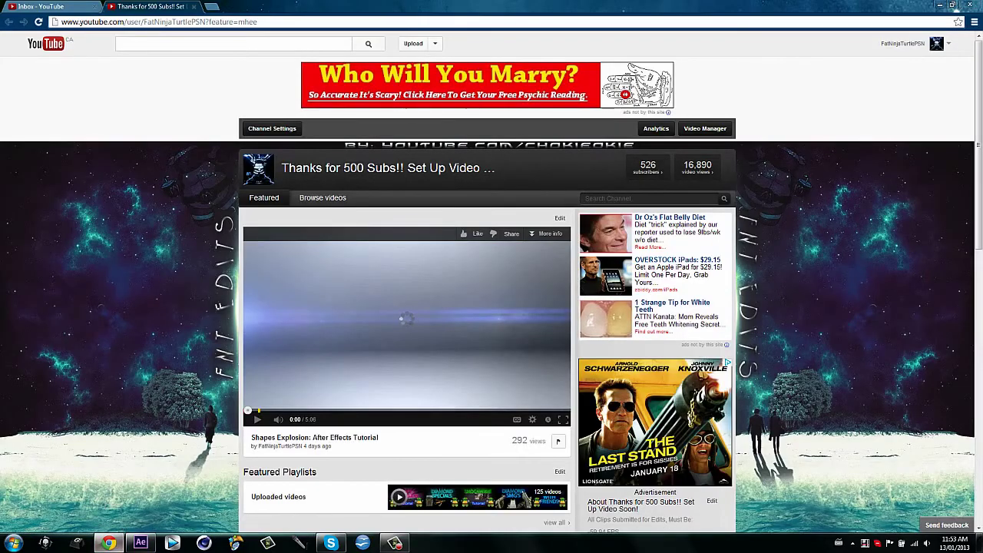
left_click(109, 543)
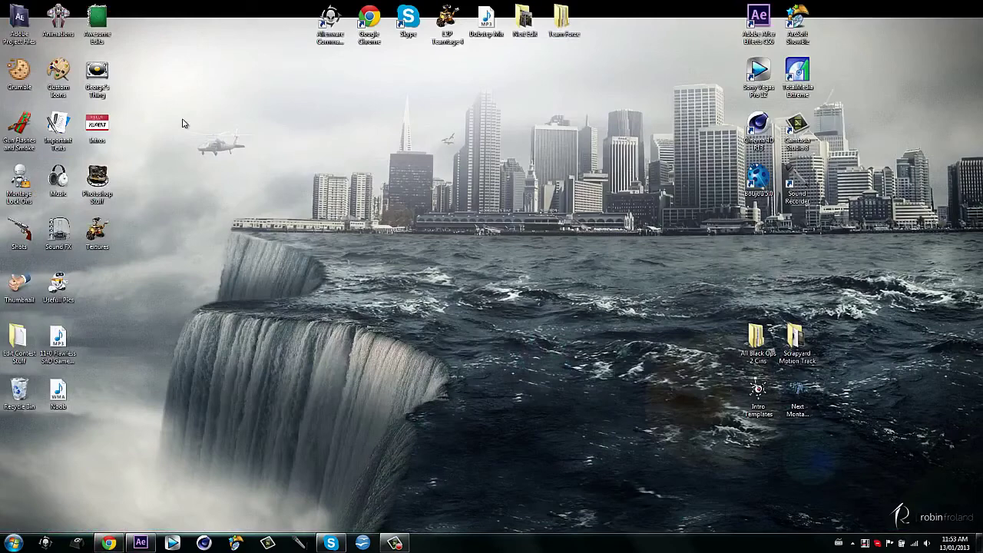
left_click_drag(182, 119, 691, 317)
Step: Open the gyazo link from the inbox message in a new tab to view the 500-subscriber screenshot
left_click(110, 543)
left_click(40, 6)
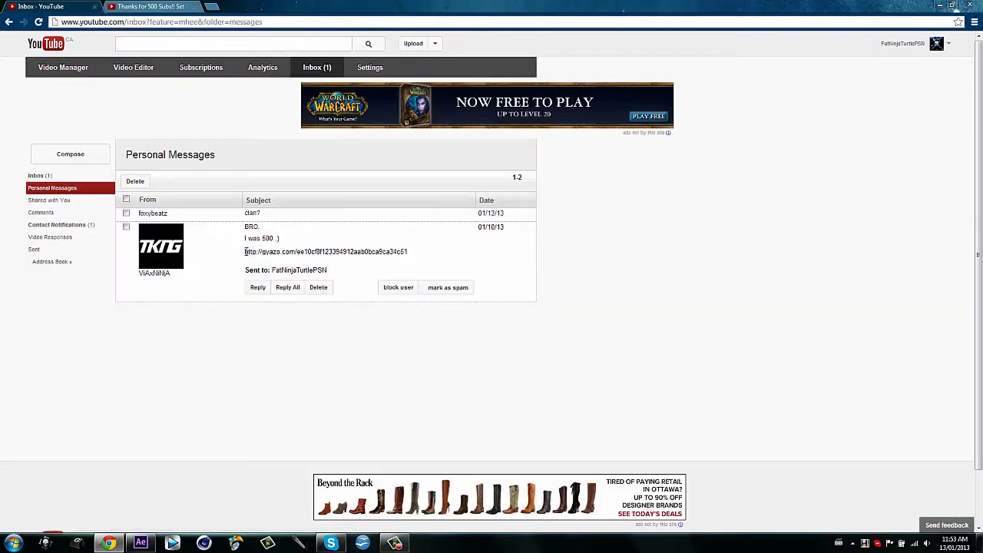
left_click_drag(246, 252, 414, 254)
right_click(401, 256)
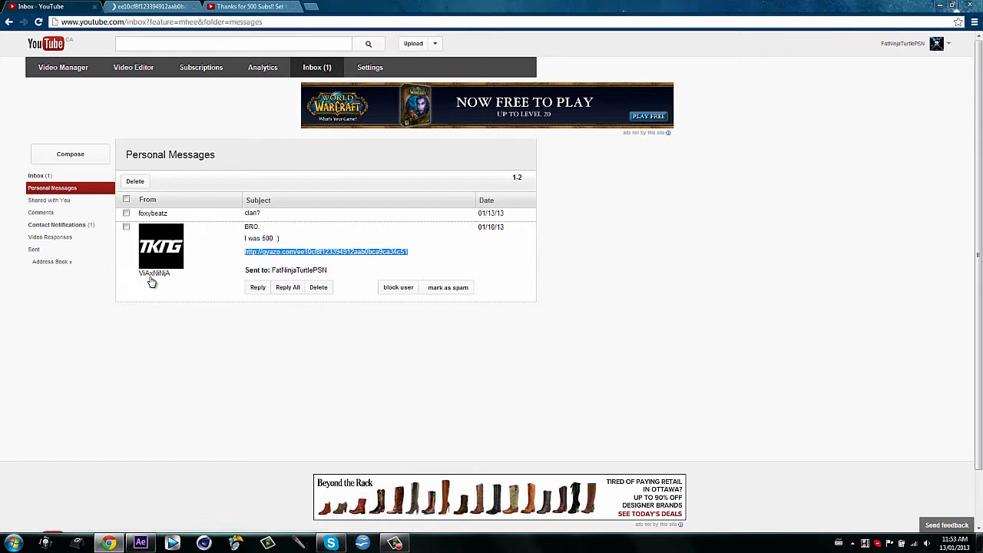
left_click(124, 6)
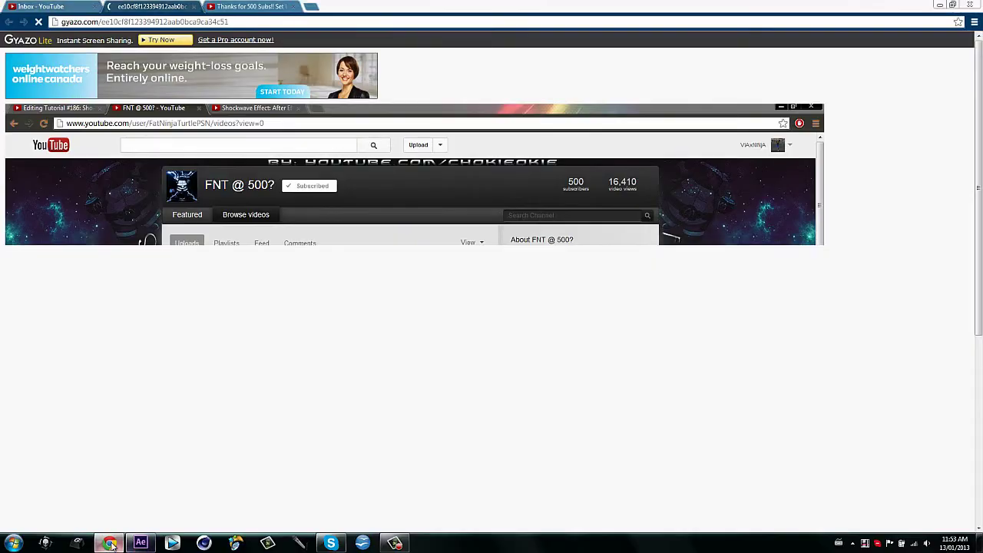
Step: Delete the old 5 man.mp4 and 5manmw2.wmv clips from the Project panel
left_click(140, 544)
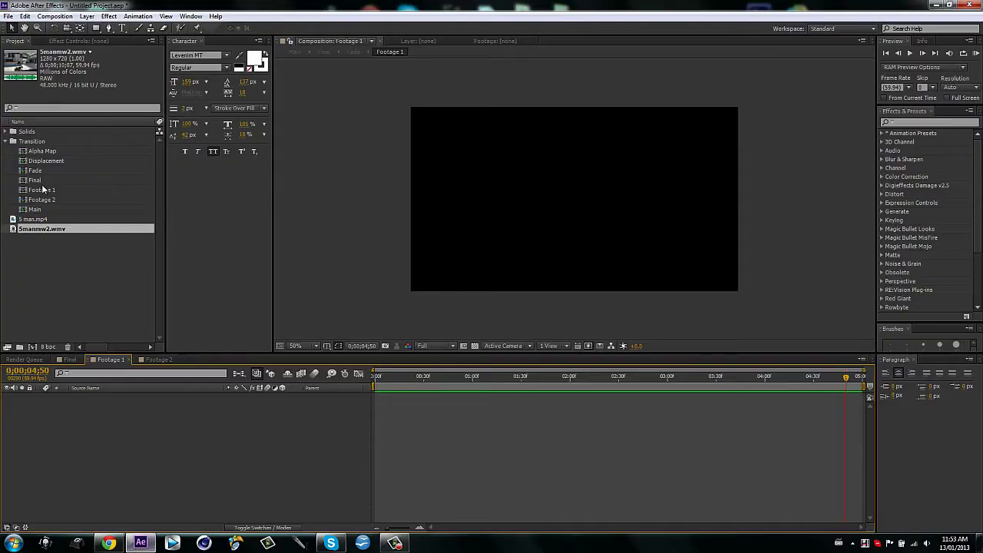
left_click(33, 235)
left_click(36, 221)
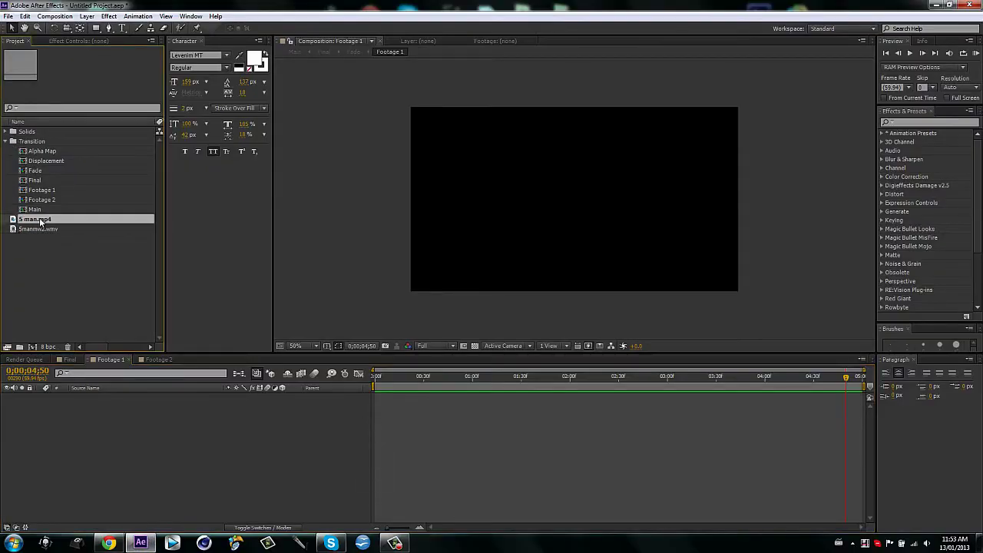
key("Delete")
left_click(35, 221)
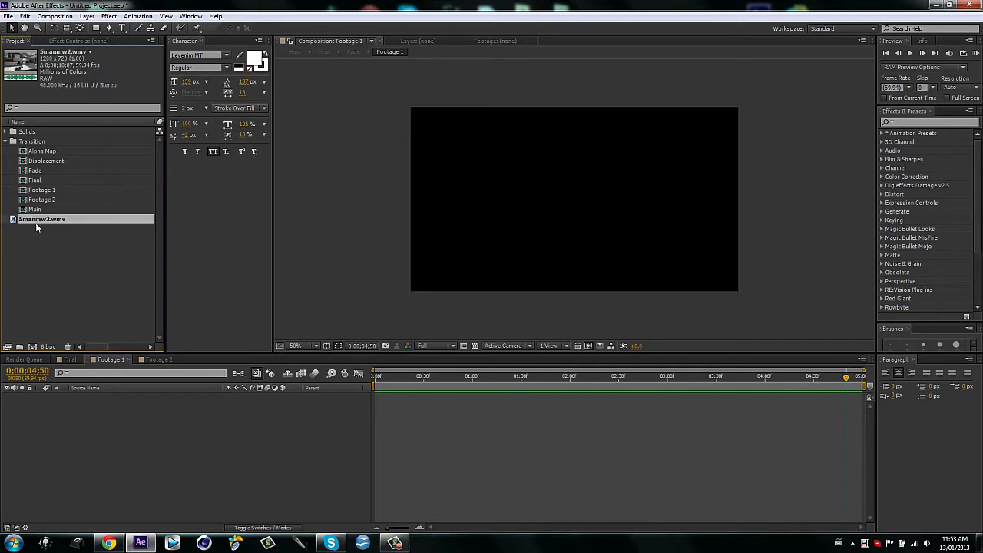
key("Delete")
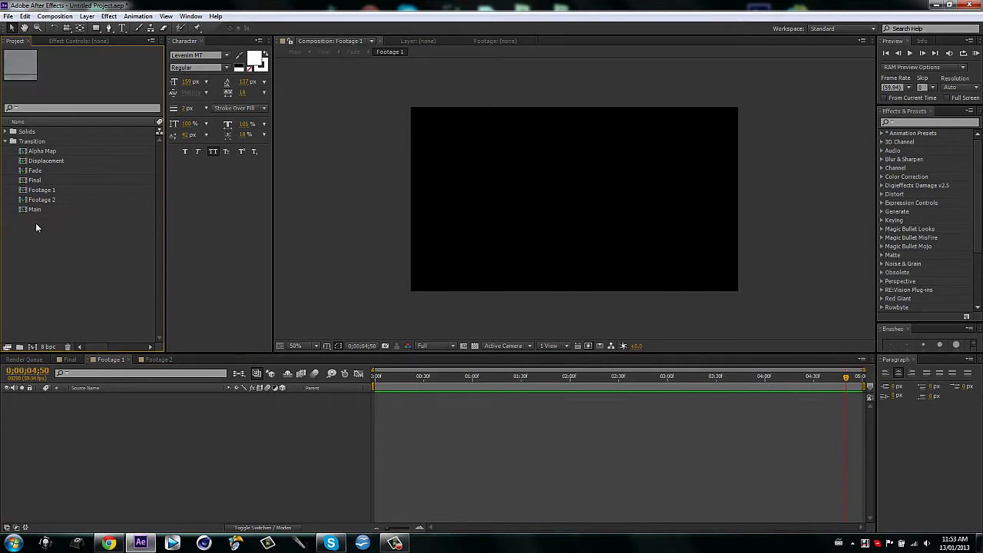
left_click(6, 143)
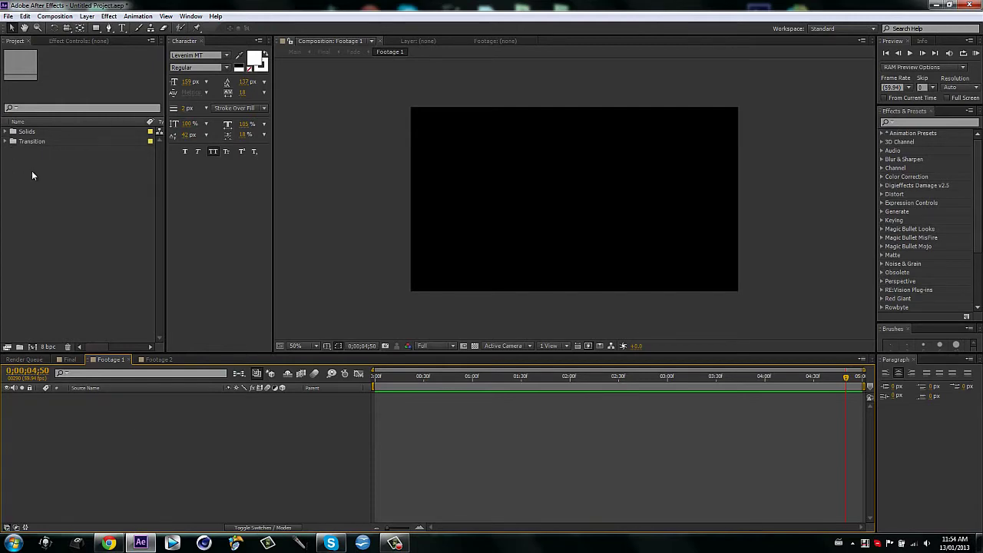
Step: Import fresh copies of 5 man and 5manmw2, then expand the Transition folder
double_click(32, 170)
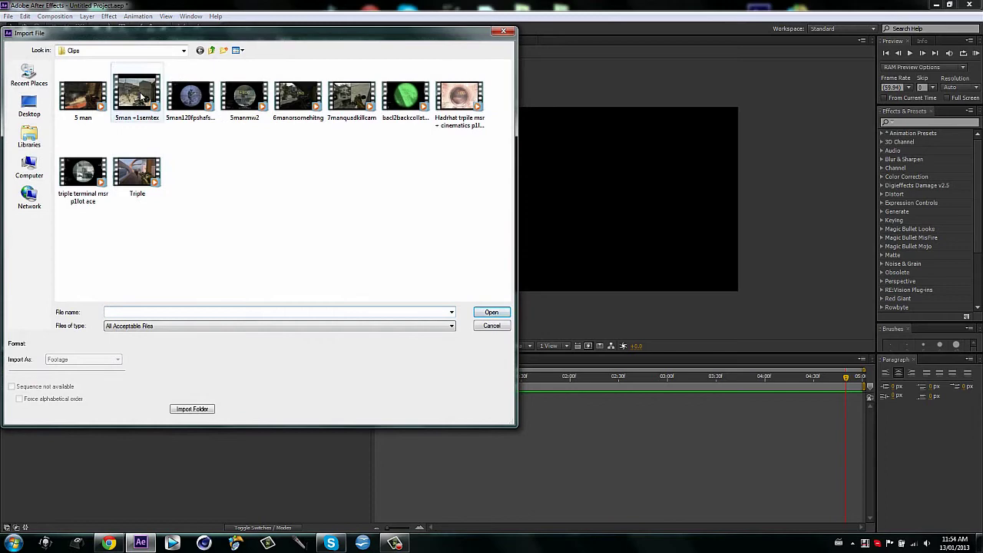
left_click(137, 96)
double_click(83, 96)
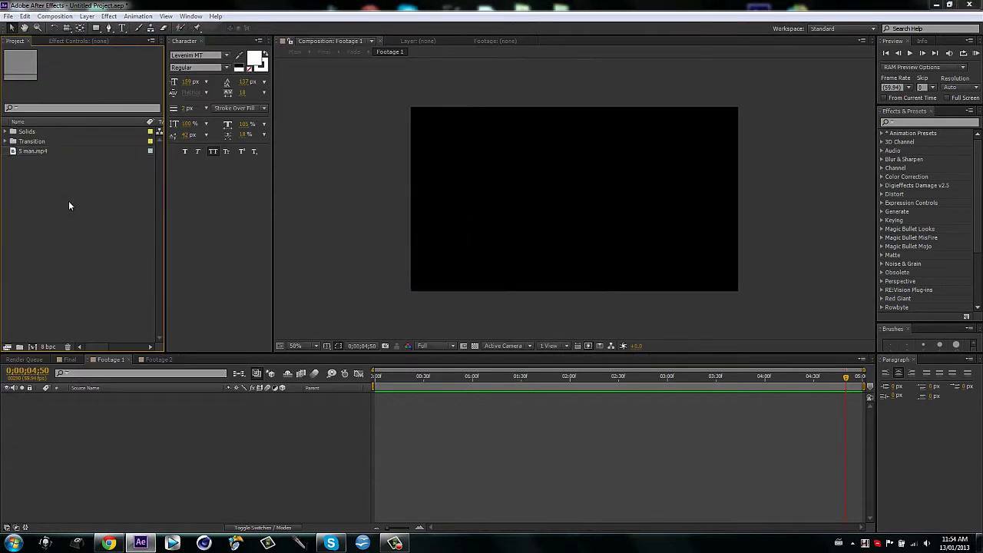
double_click(69, 204)
double_click(242, 96)
left_click(35, 209)
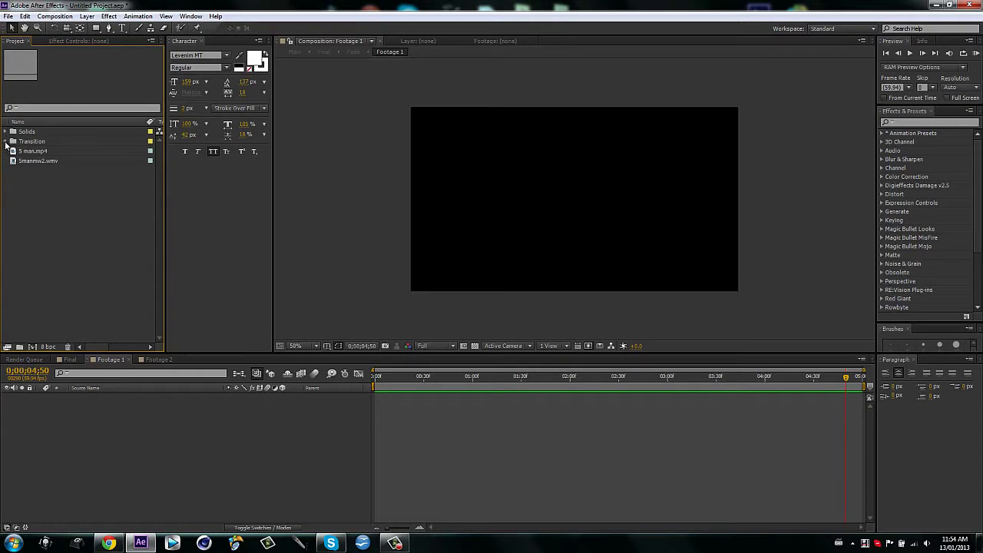
left_click(6, 142)
left_click(43, 192)
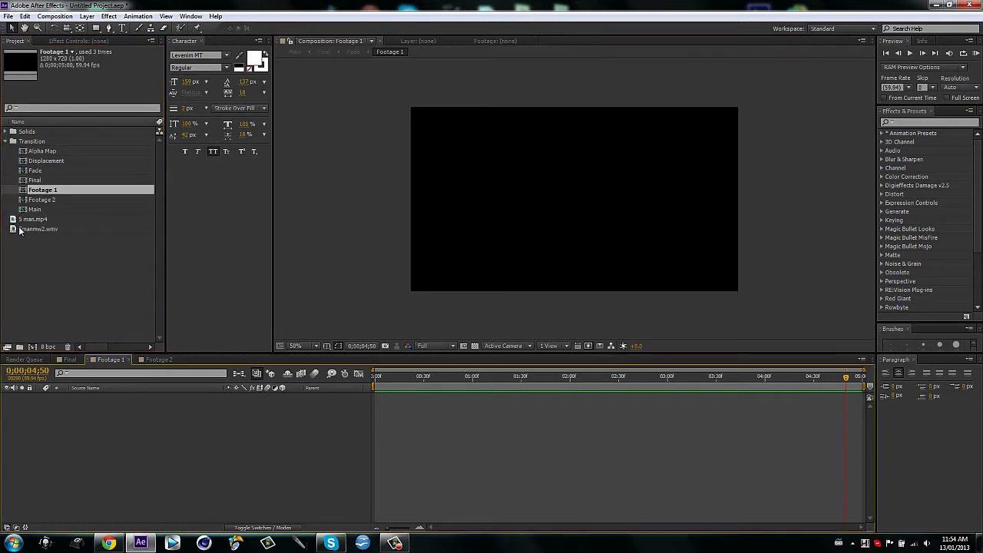
Step: Add 5 man.mp4 to Footage 1, slide it to a desert scene and freeze that frame
left_click_drag(24, 224, 103, 413)
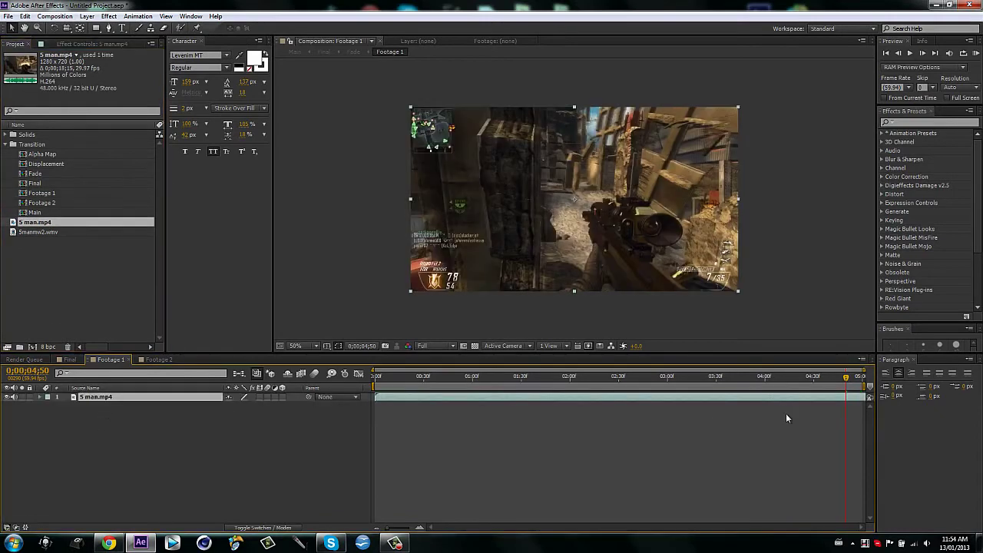
left_click_drag(851, 399, 674, 378)
left_click_drag(764, 401, 476, 386)
left_click_drag(862, 400, 741, 396)
right_click(777, 395)
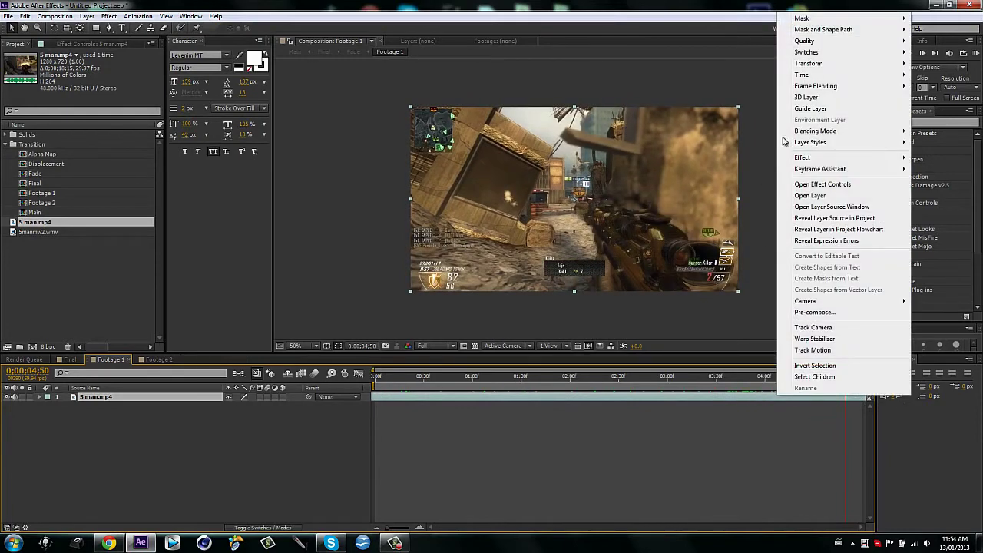
mouse_move(799, 75)
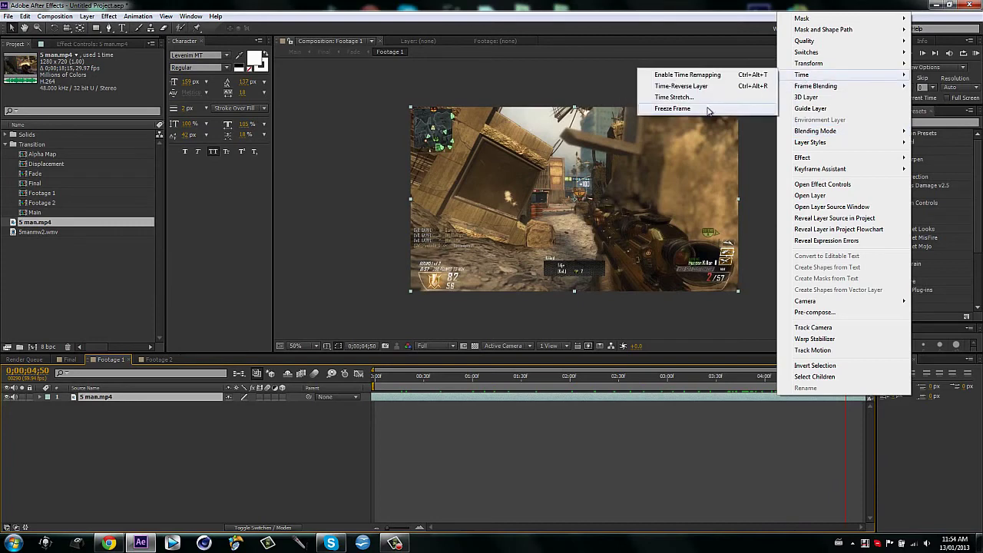
left_click(709, 108)
left_click(389, 377)
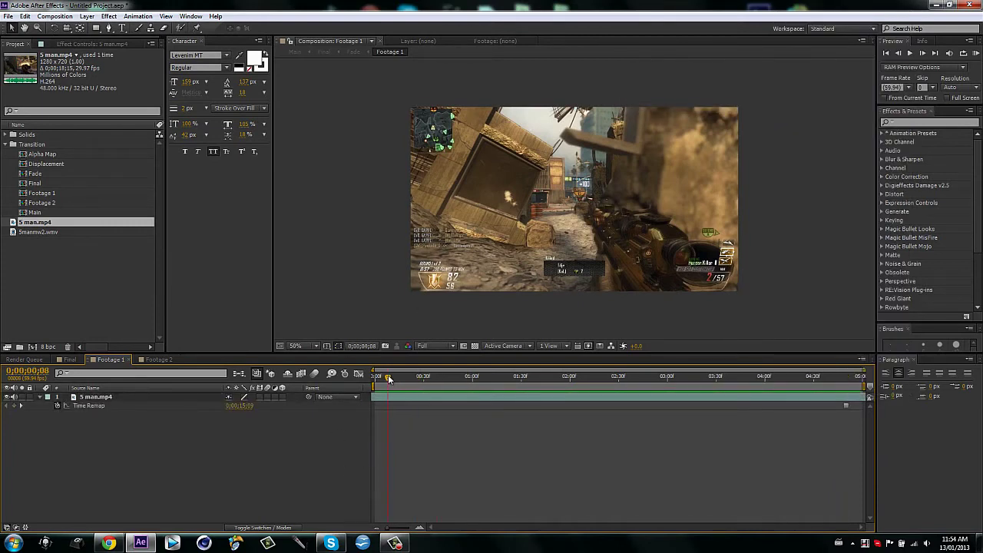
Step: Add 5manmw2.wmv to Footage 2, preview it and freeze it on the current frame
left_click(130, 360)
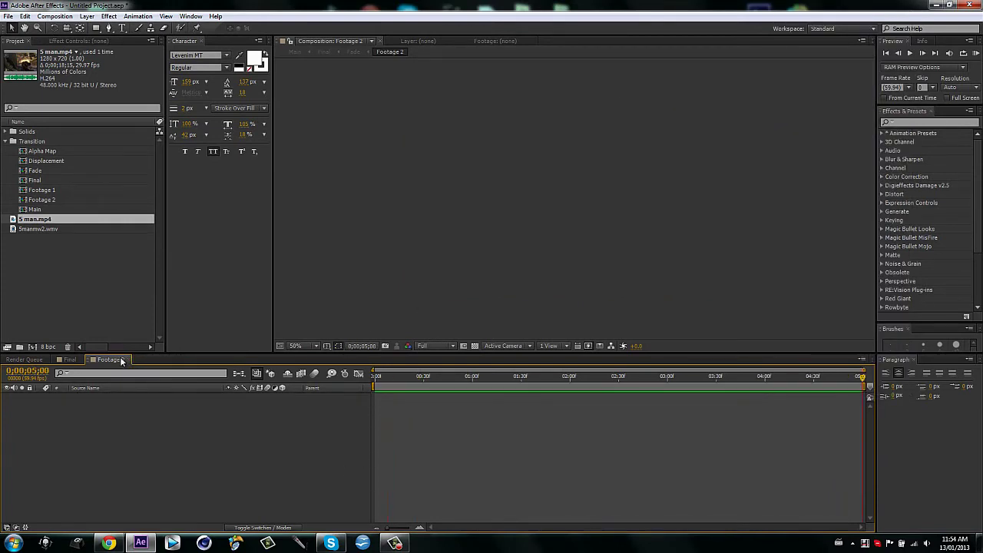
left_click_drag(36, 229, 115, 407)
left_click(386, 382)
left_click_drag(386, 383, 375, 378)
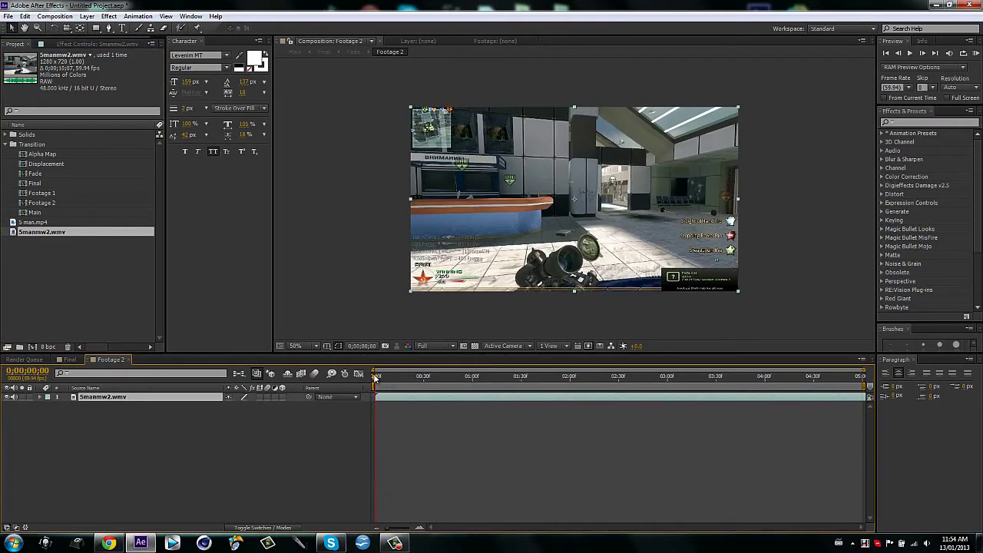
key("space")
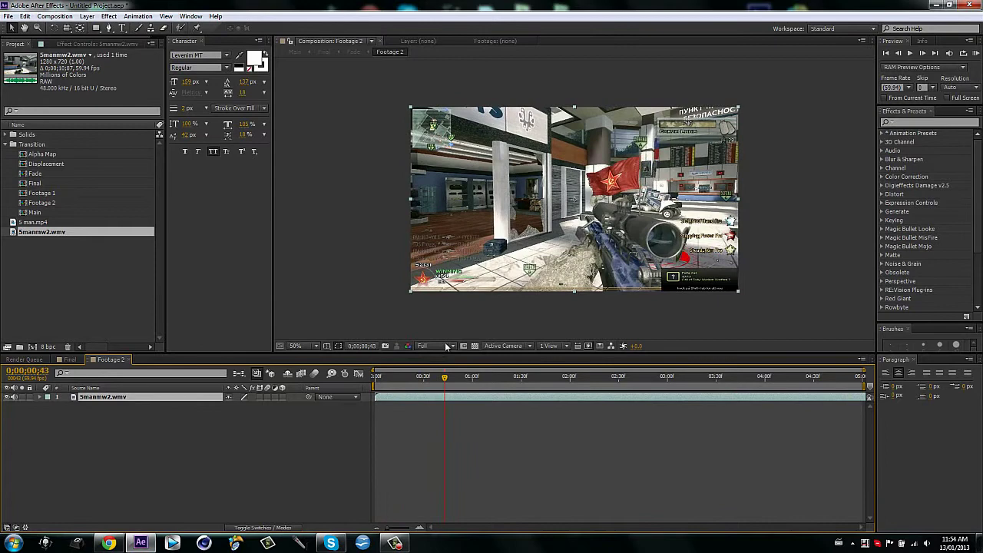
right_click(445, 398)
mouse_move(491, 77)
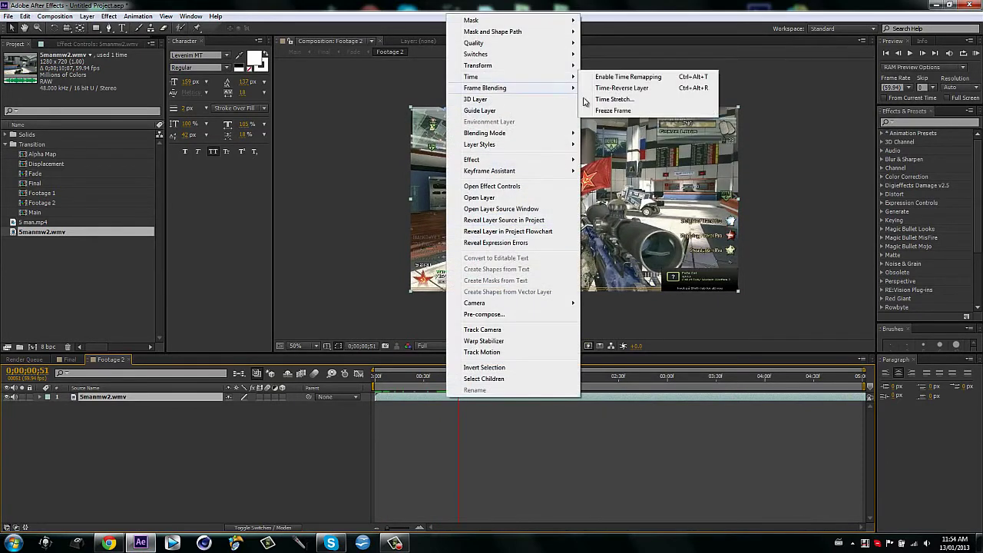
left_click(610, 111)
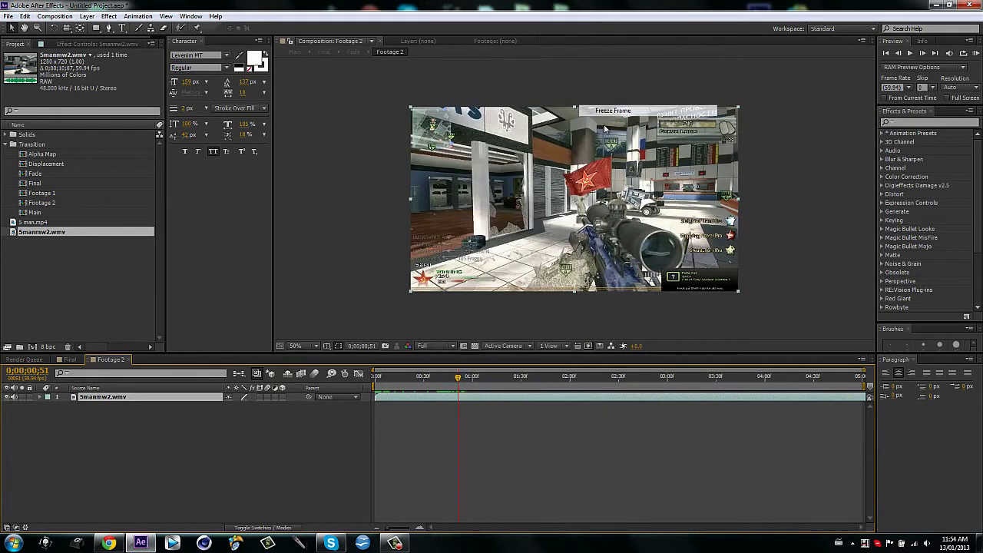
left_click(131, 360)
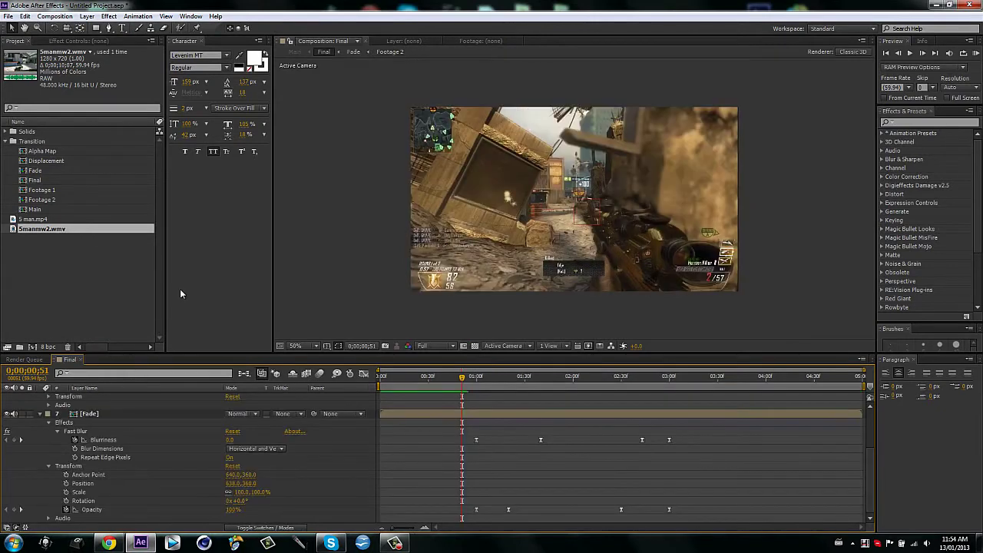
Step: Collapse the expanded properties of the Fade, Displacement and Alpha Map layers
left_click(518, 416)
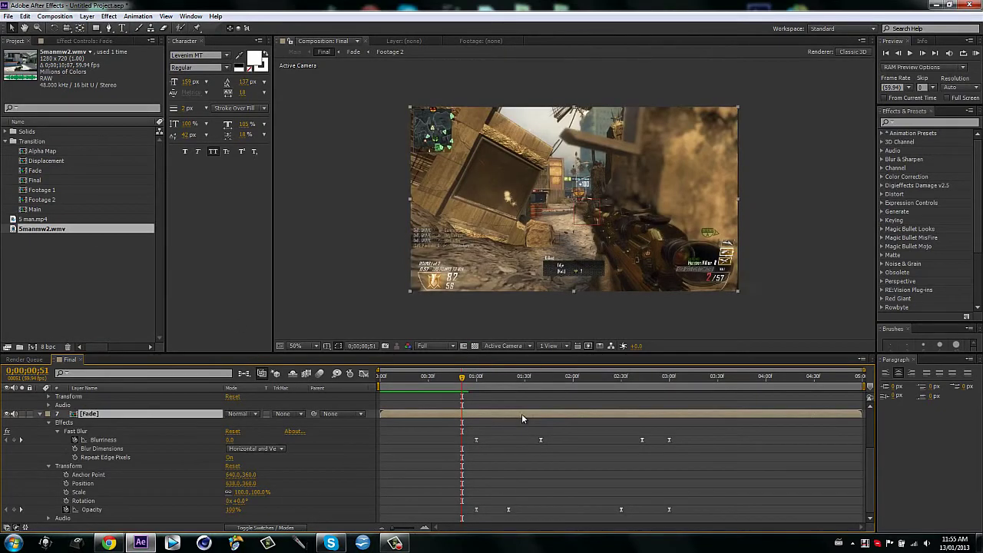
key("ctrl+grave")
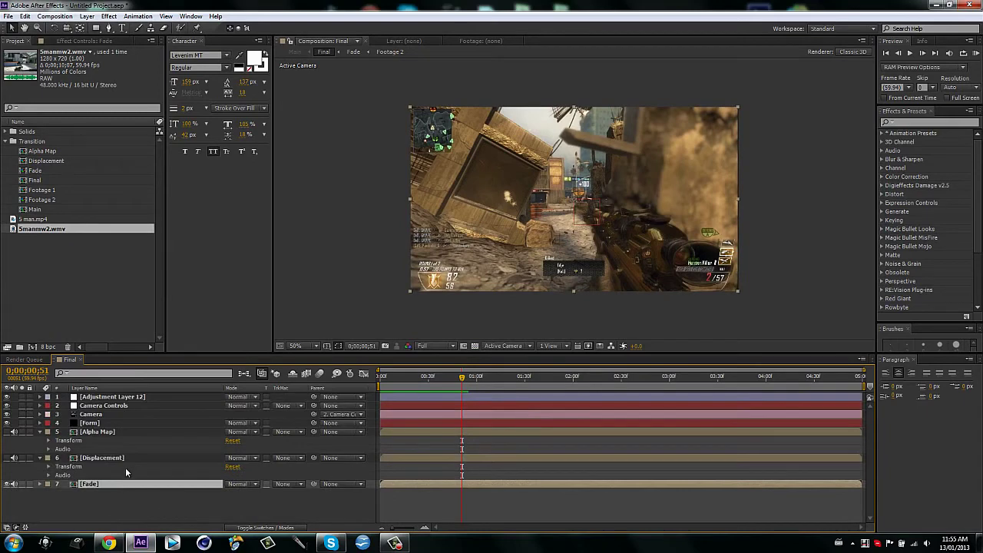
left_click(130, 458)
key("ctrl+grave")
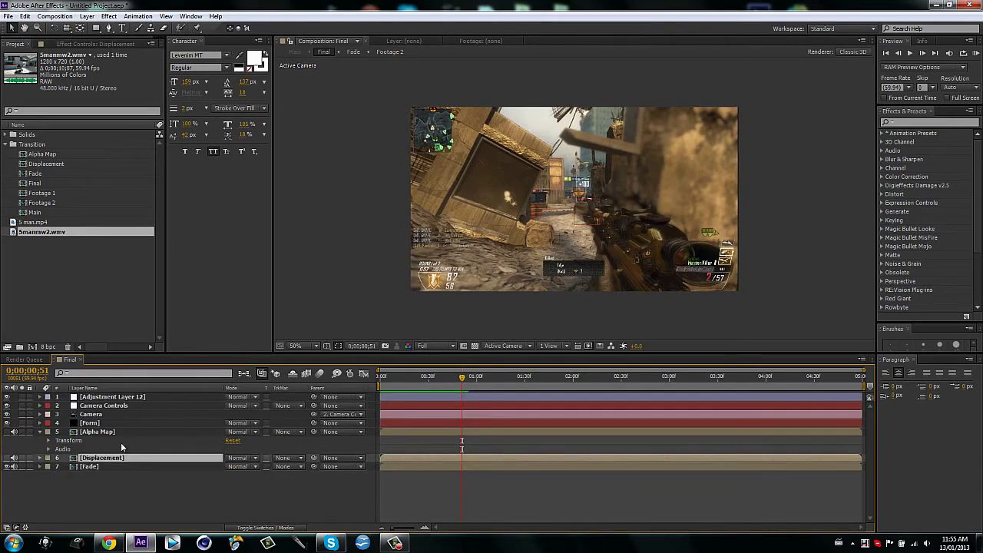
left_click(109, 432)
key("ctrl+grave")
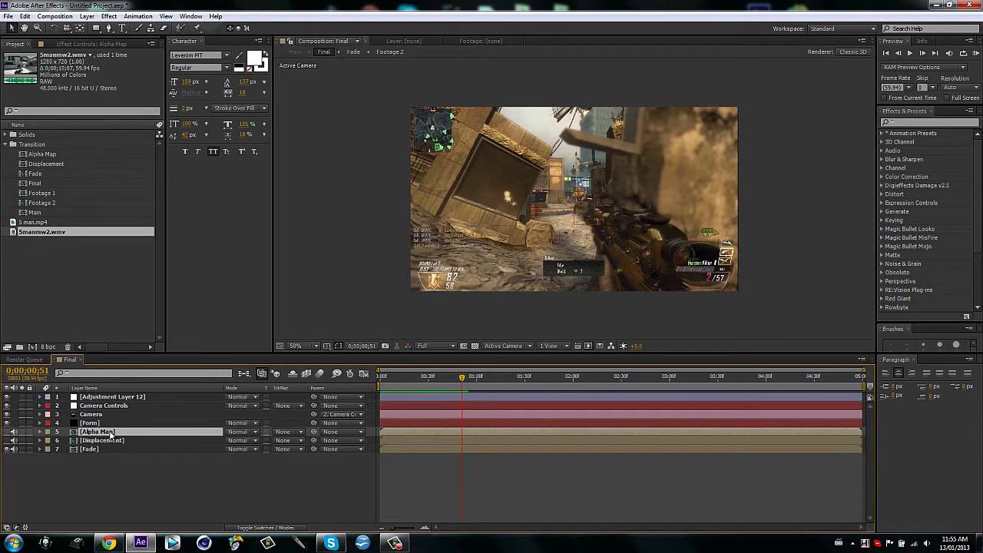
left_click(228, 499)
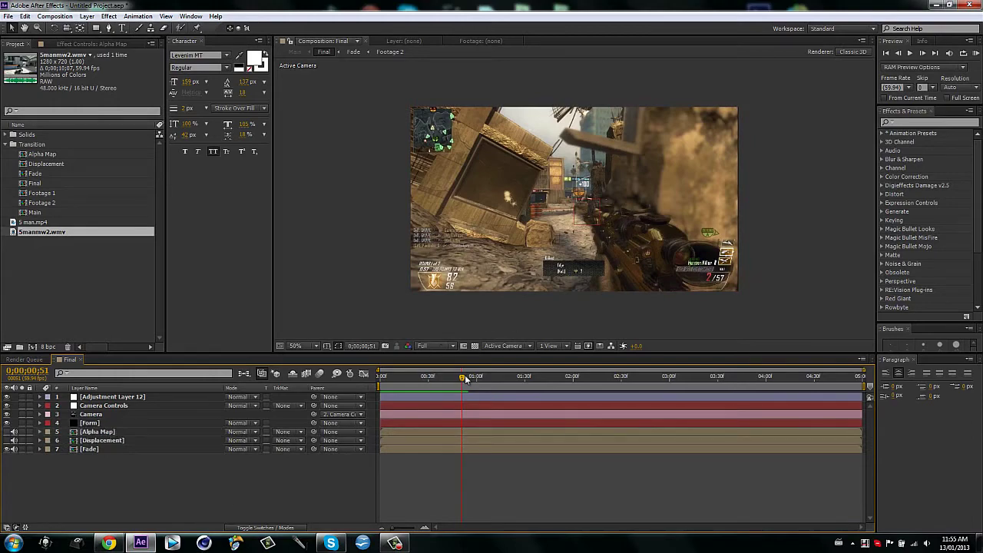
Step: Play the Final comp preview, then scrub from 0;00;01;04 to about 3;29
key("space")
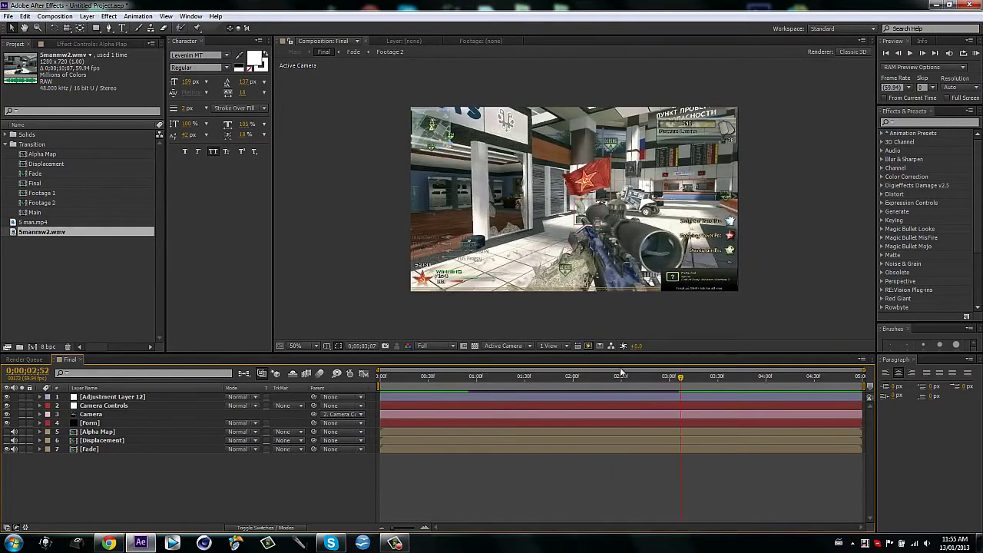
left_click(489, 377)
left_click_drag(476, 377, 720, 368)
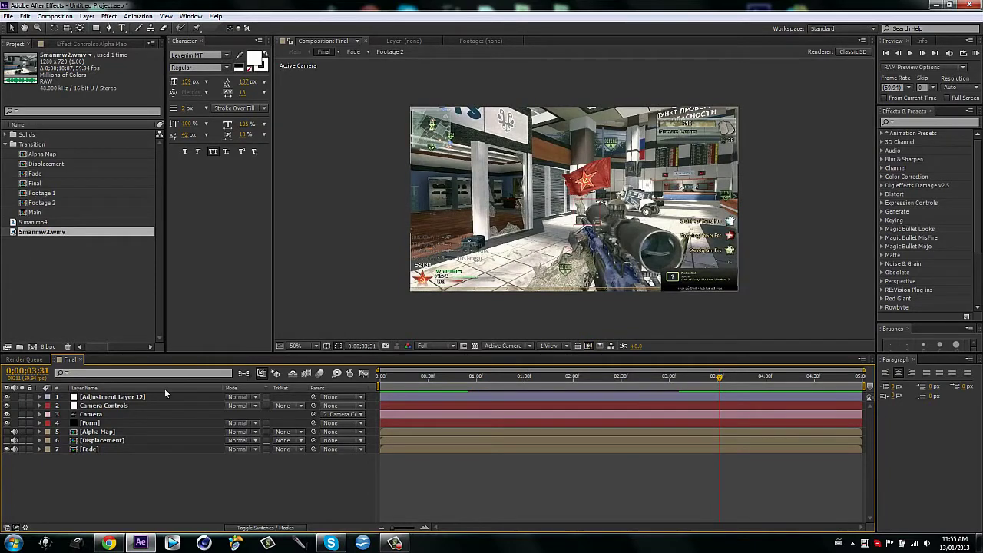
left_click(98, 423)
Step: Show Adjustment Layer 12's effects and check Shine's Colorize preset, leaving it on Electric
left_click(108, 397)
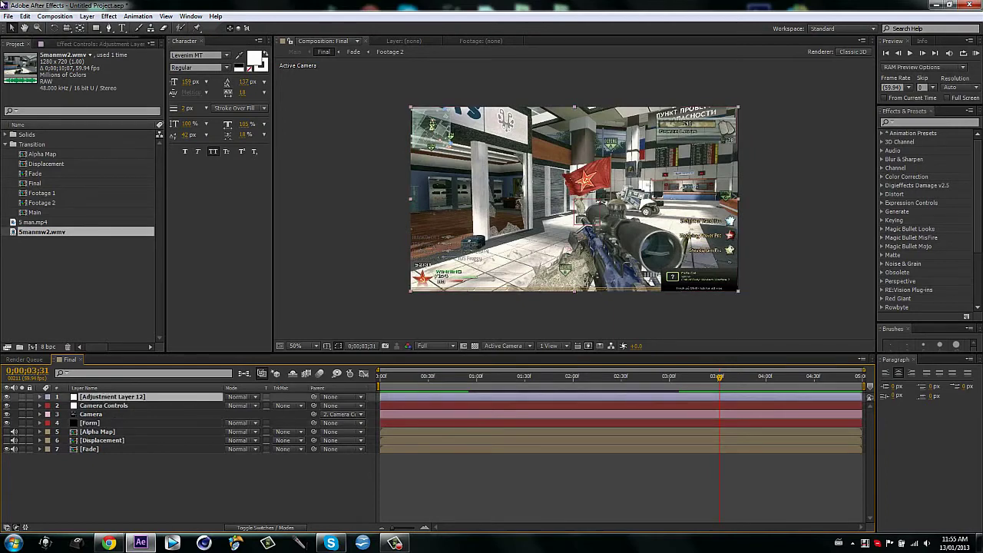
left_click(115, 43)
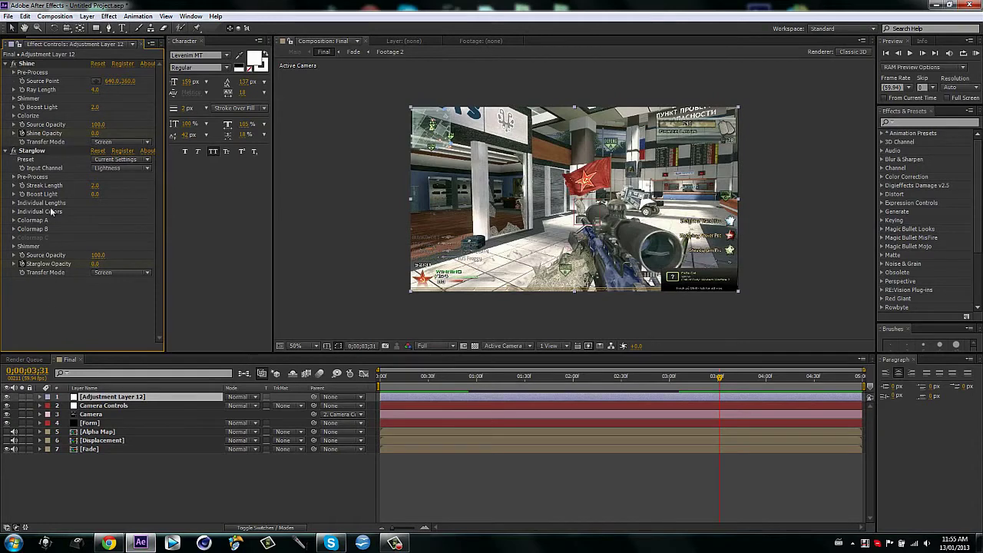
left_click(13, 116)
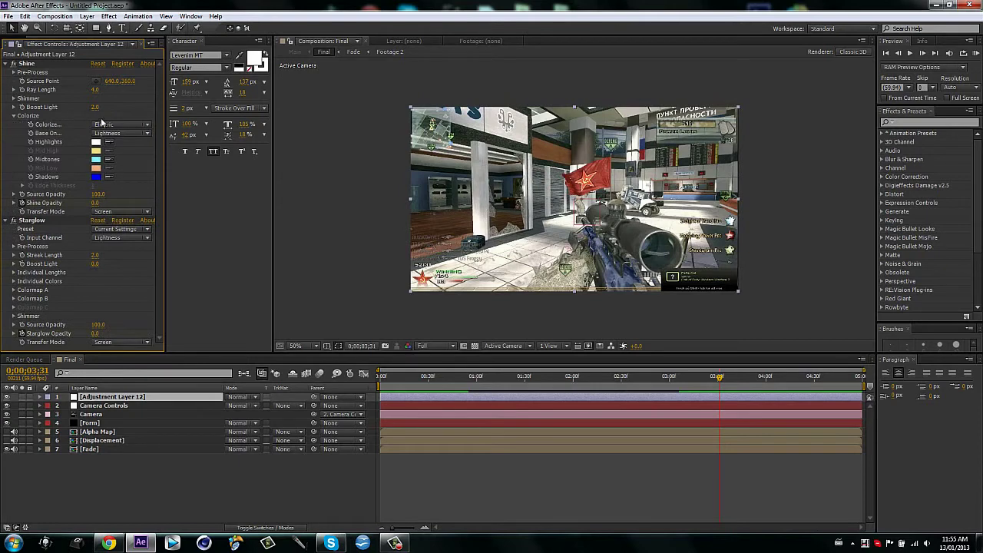
left_click(116, 126)
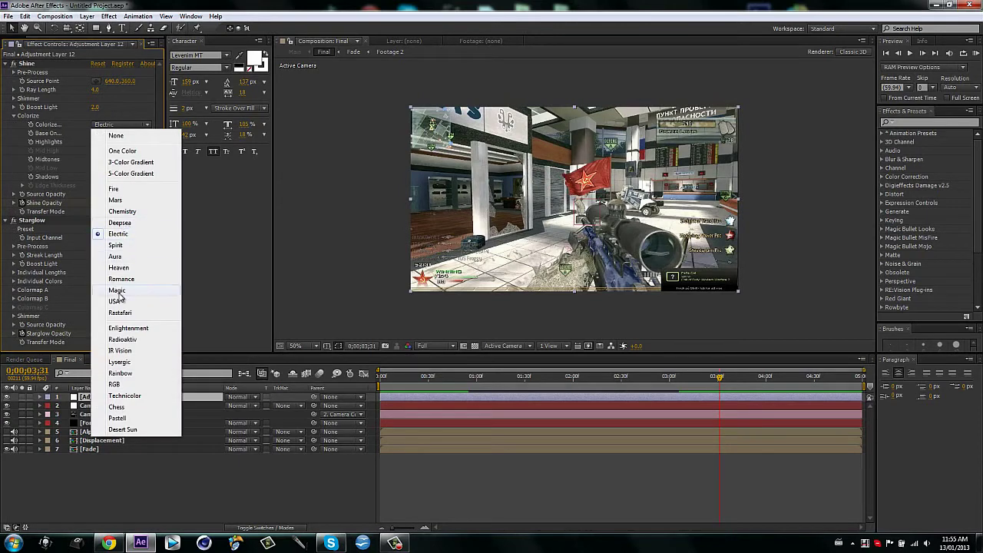
left_click(11, 125)
left_click(13, 116)
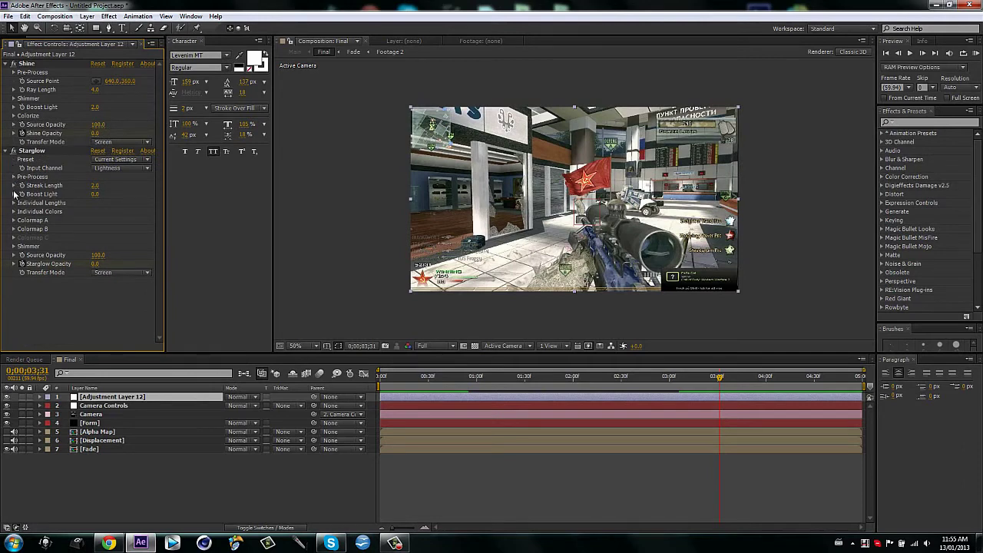
Step: Expand Starglow's Colormap A and B, showing the Spirit and Romance colormaps
left_click(14, 221)
left_click(14, 281)
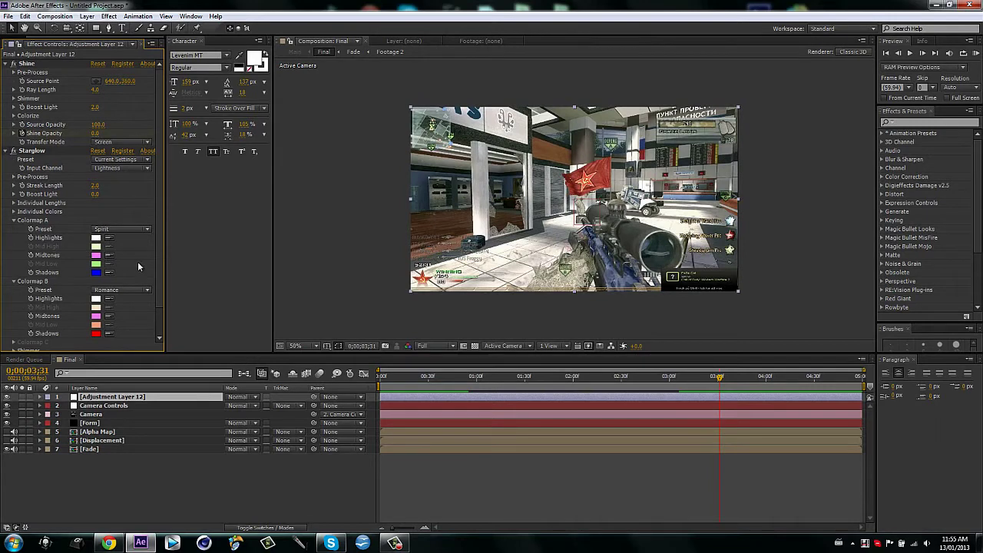
scroll(62, 200, "down", 1)
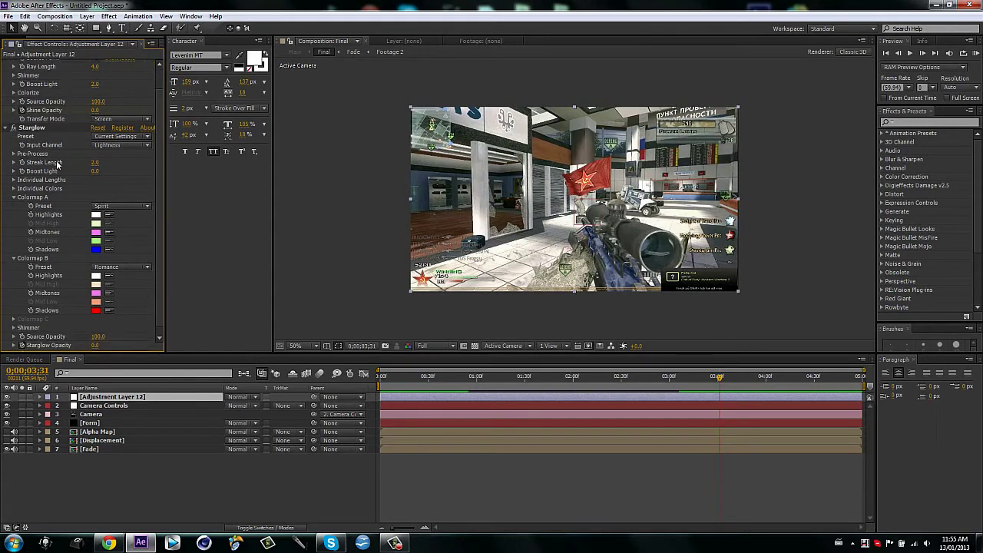
scroll(71, 203, "down", 1)
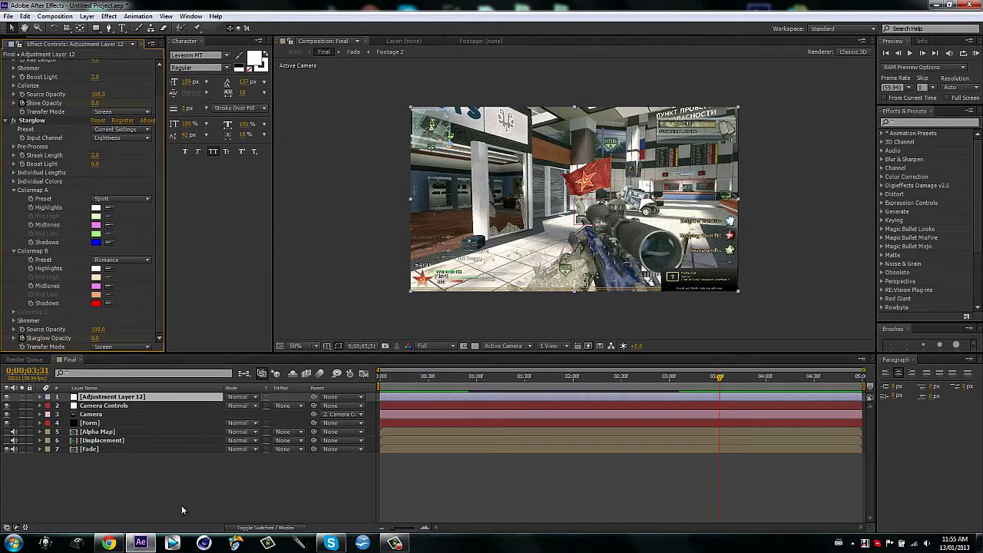
left_click_drag(502, 377, 695, 357)
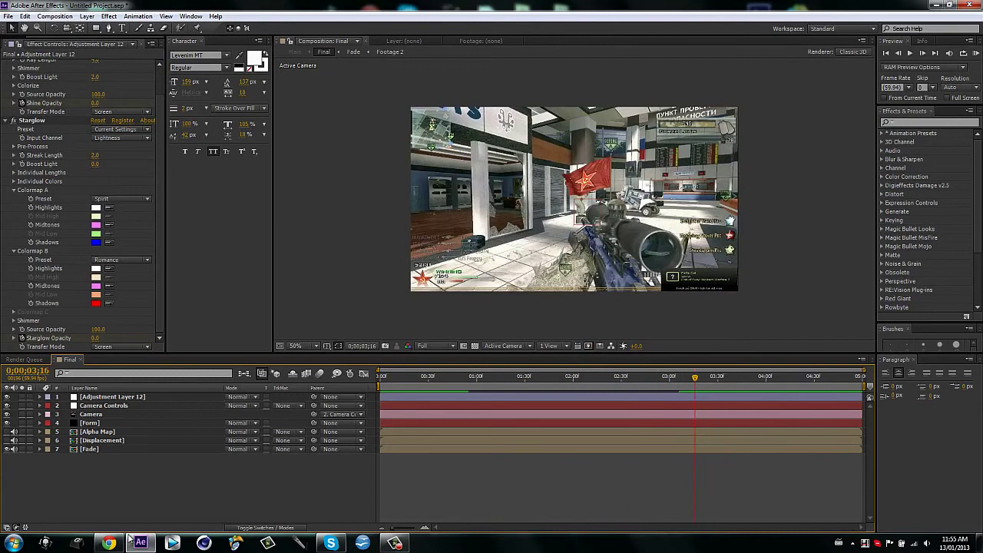
mouse_move(138, 546)
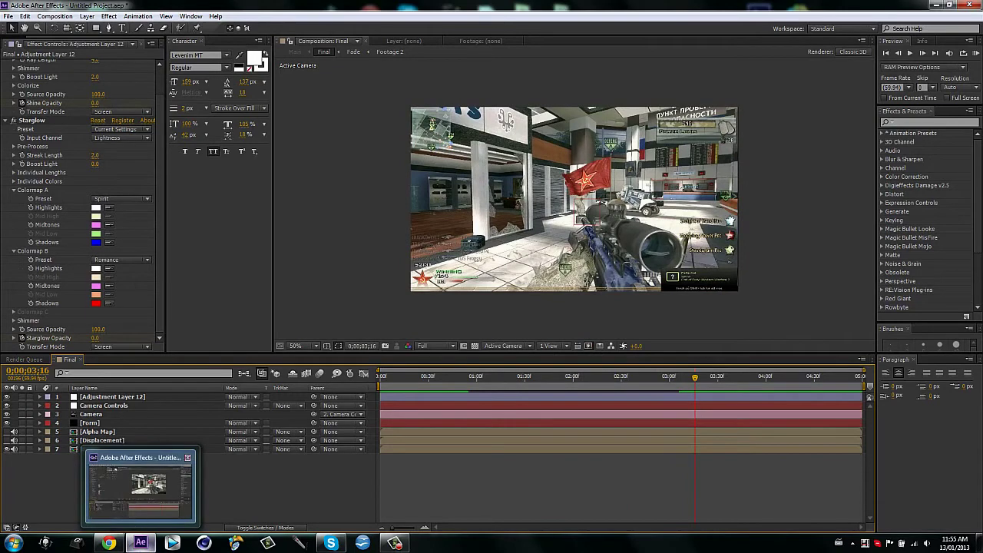
Step: Collapse the Shine and Starglow effects on Adjustment Layer 12
left_click(92, 424)
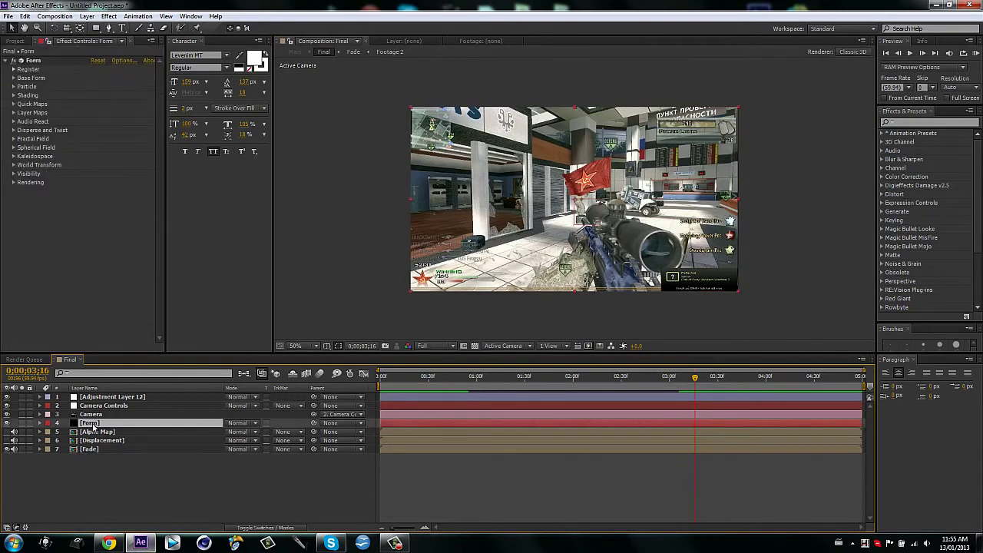
left_click(135, 398)
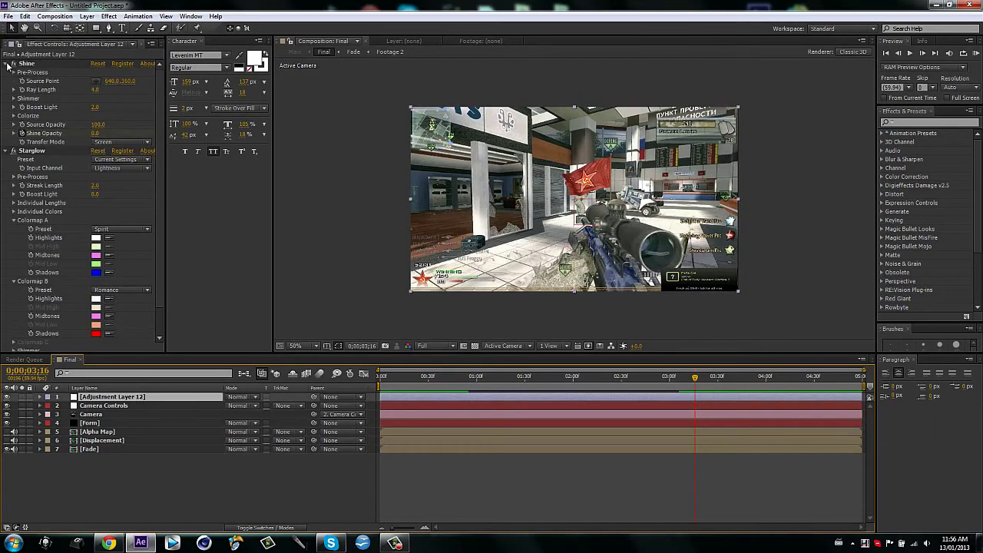
left_click(6, 64)
left_click(6, 72)
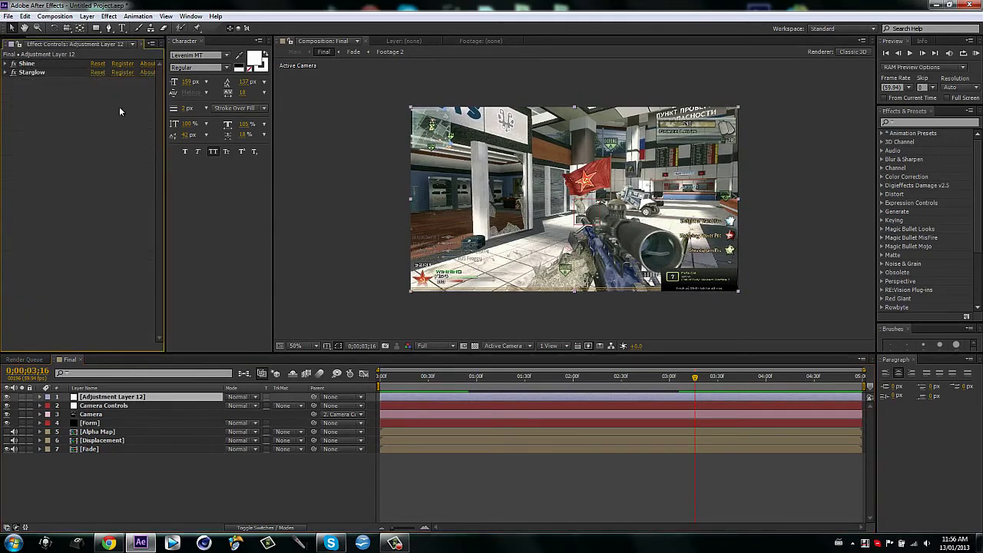
Step: At 0;00;02;03, toggle Adjustment Layer 12 off and on to compare, then minimize After Effects
left_click(576, 376)
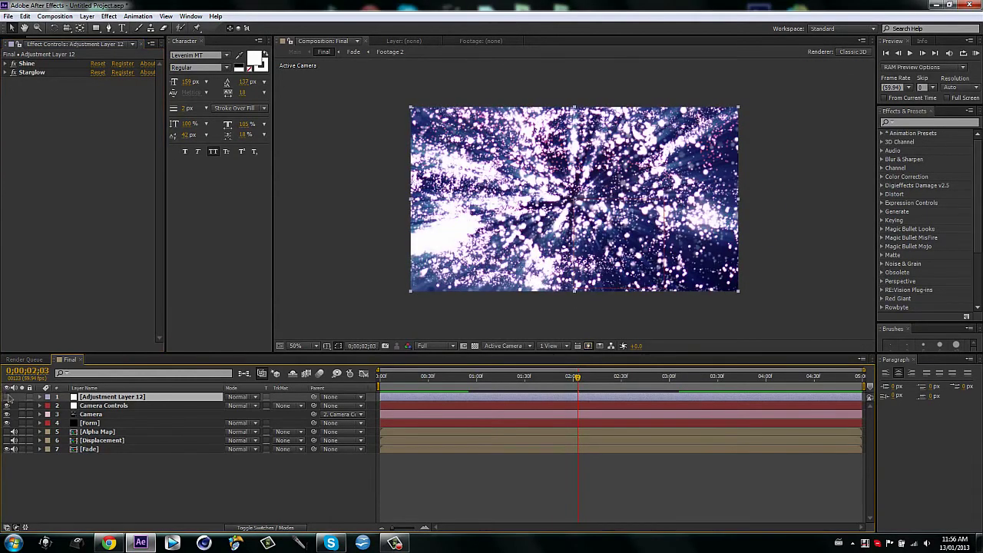
left_click(7, 397)
left_click(8, 397)
left_click(140, 543)
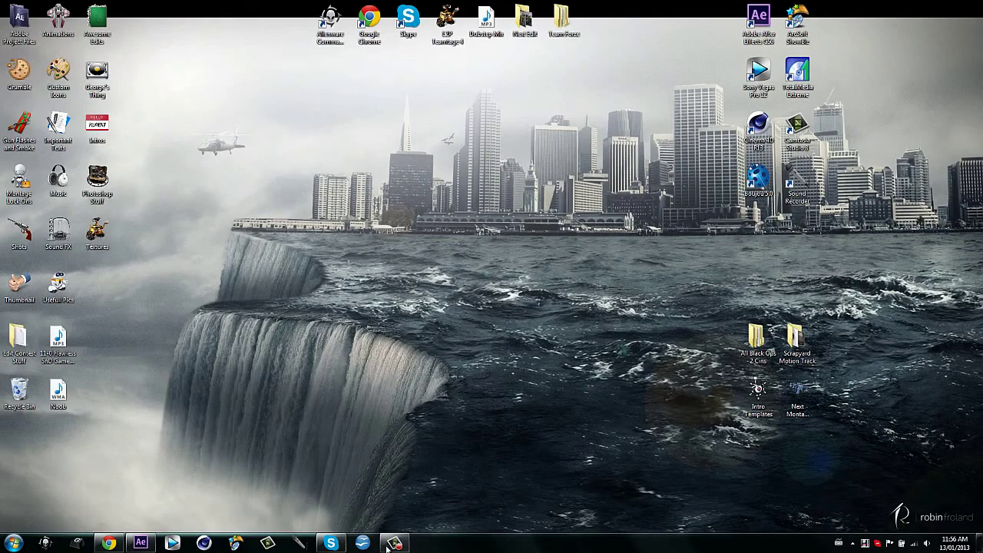
Step: Restore the Camtasia Recorder's capture panel showing the recording duration
mouse_move(399, 547)
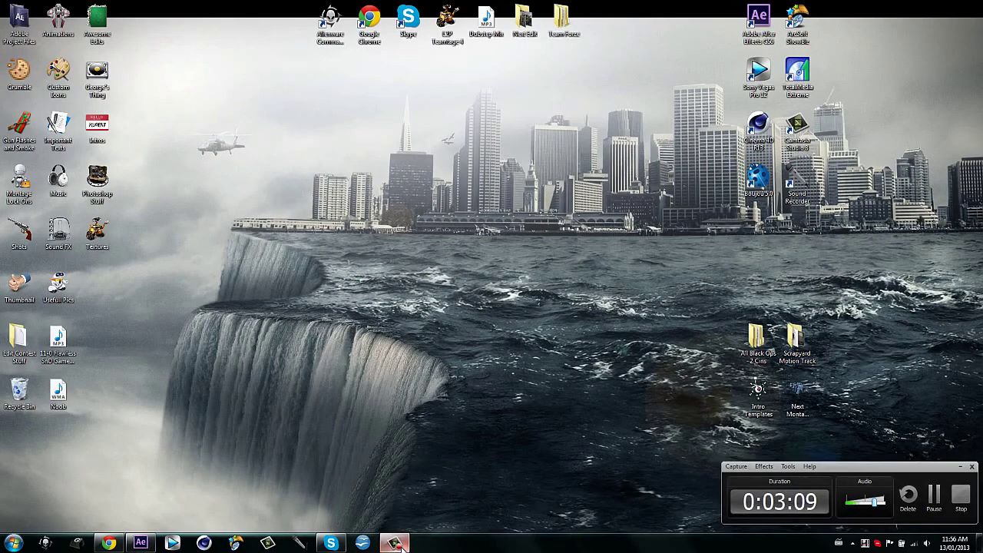